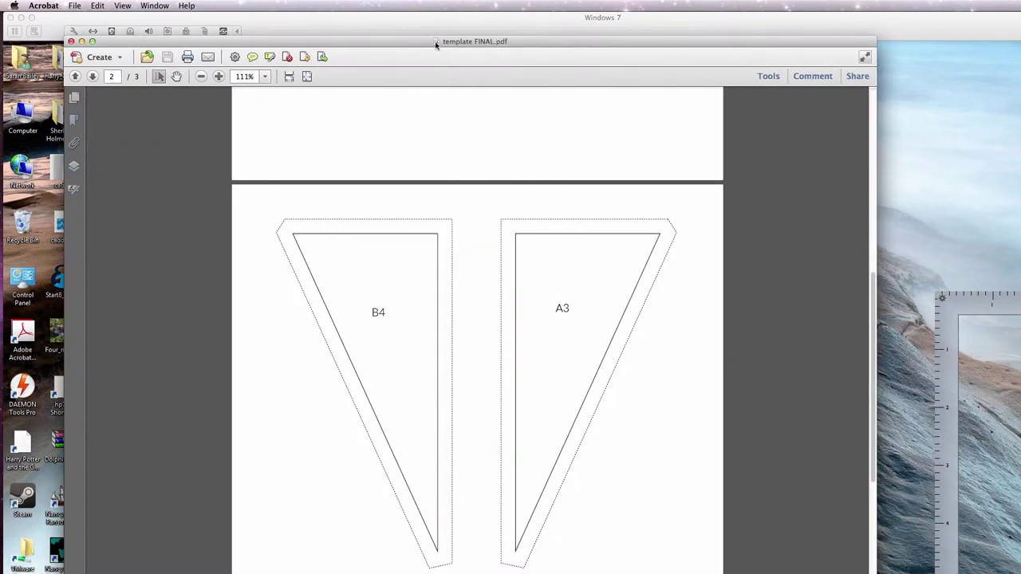
Bring template pieces B4 and A3 into view and lay the on-screen ruler over piece A3
drag(435, 46, 418, 19)
scroll(486, 292, down, 10)
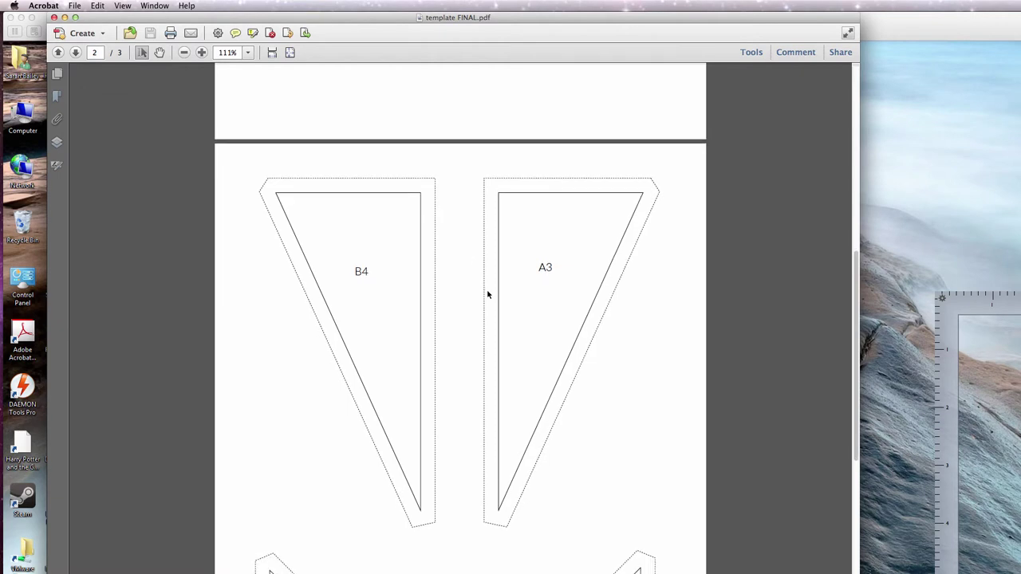
scroll(485, 292, up, 9)
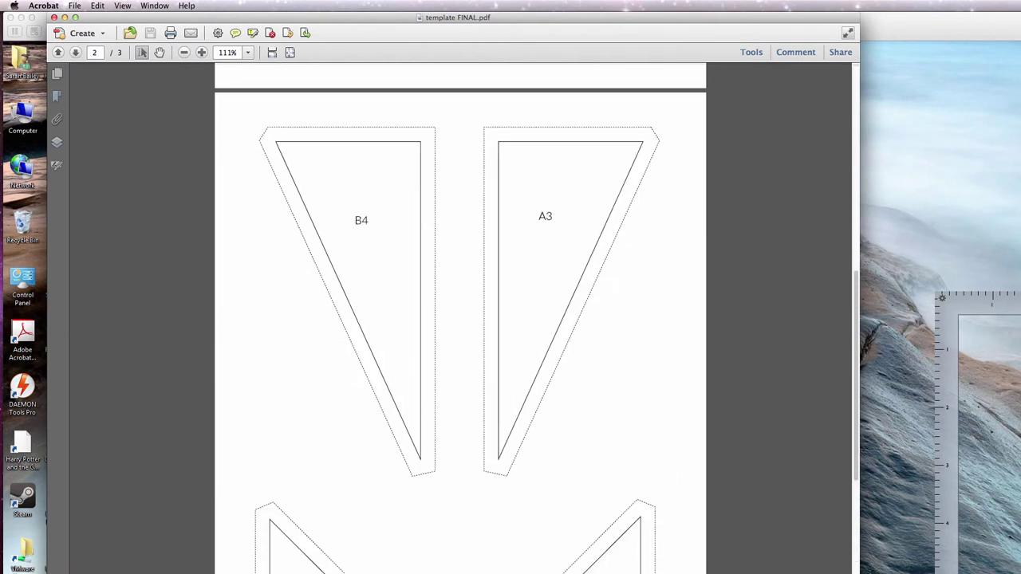
drag(998, 303, 581, 173)
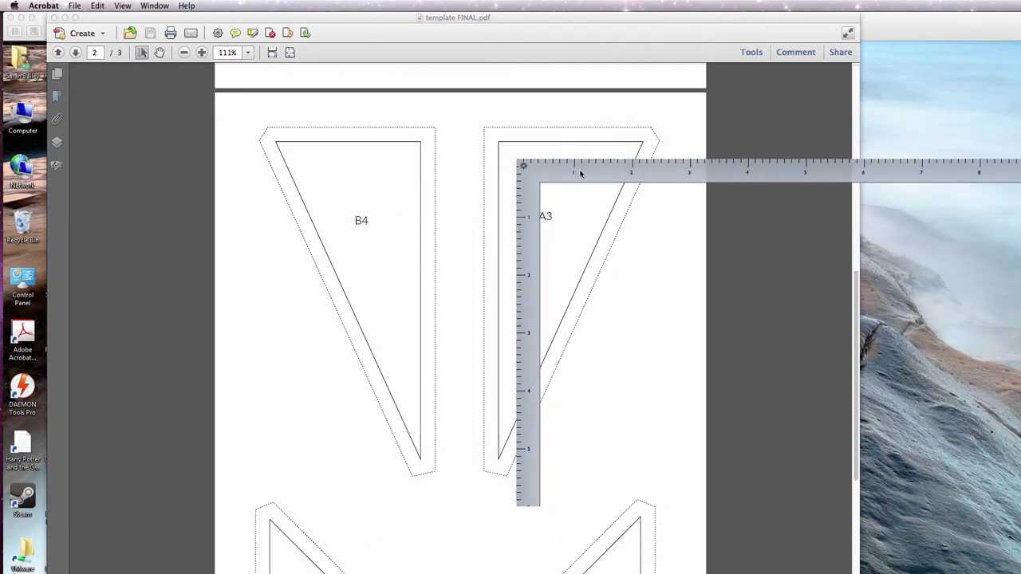
mouse_move(581, 173)
mouse_down()
mouse_move(567, 163)
mouse_move(585, 166)
mouse_up()
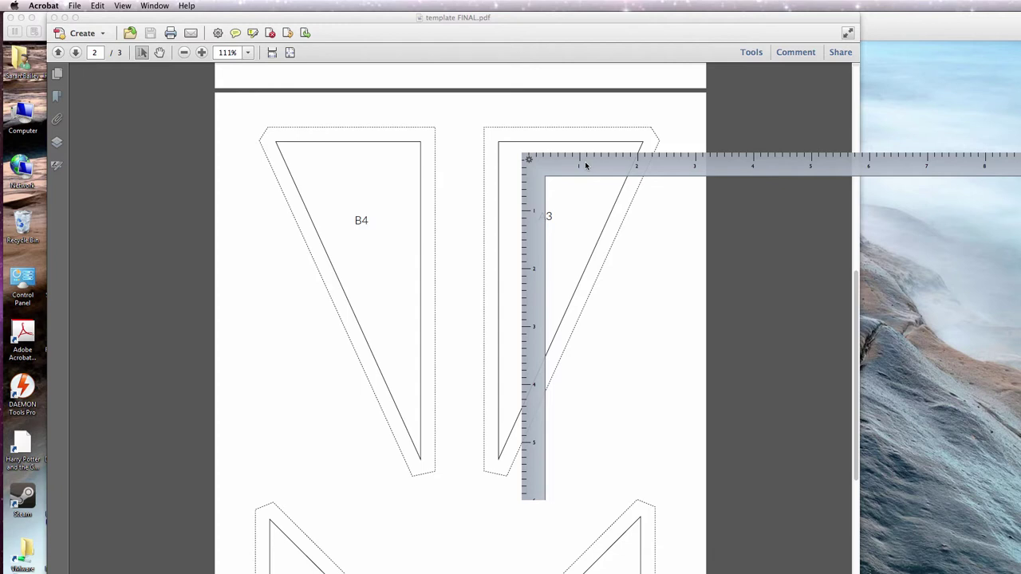
click(585, 161)
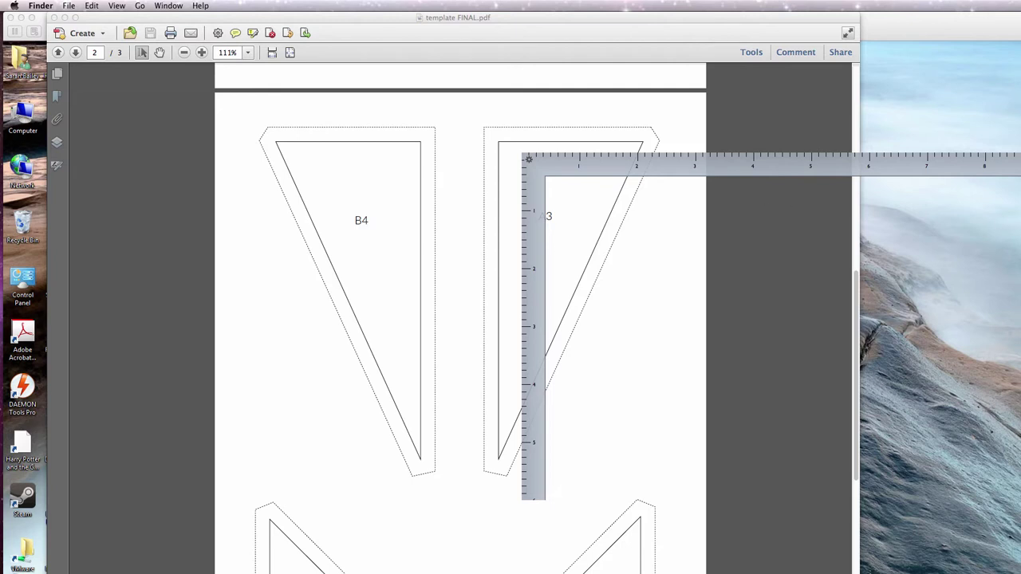
Preview assembly.jpg to check the piece layout, then show pieces C2 and C1 with the ruler moved off the page
key(space)
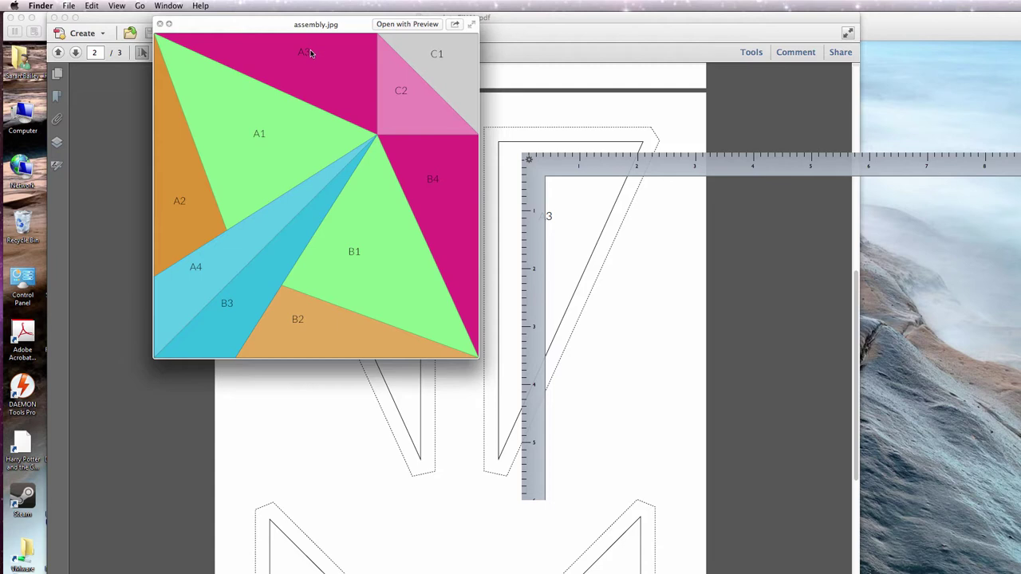
key(space)
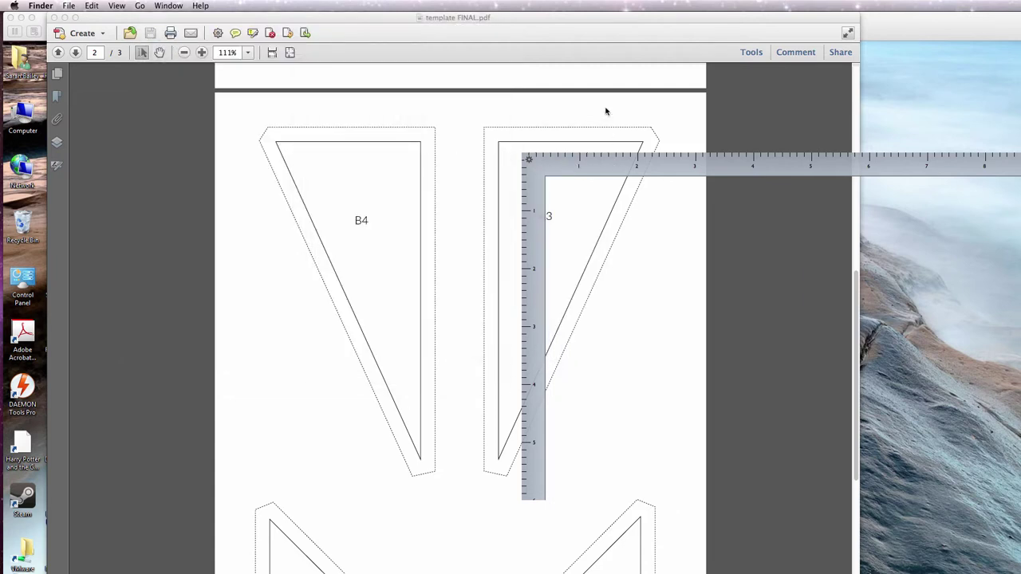
scroll(551, 196, down, 5)
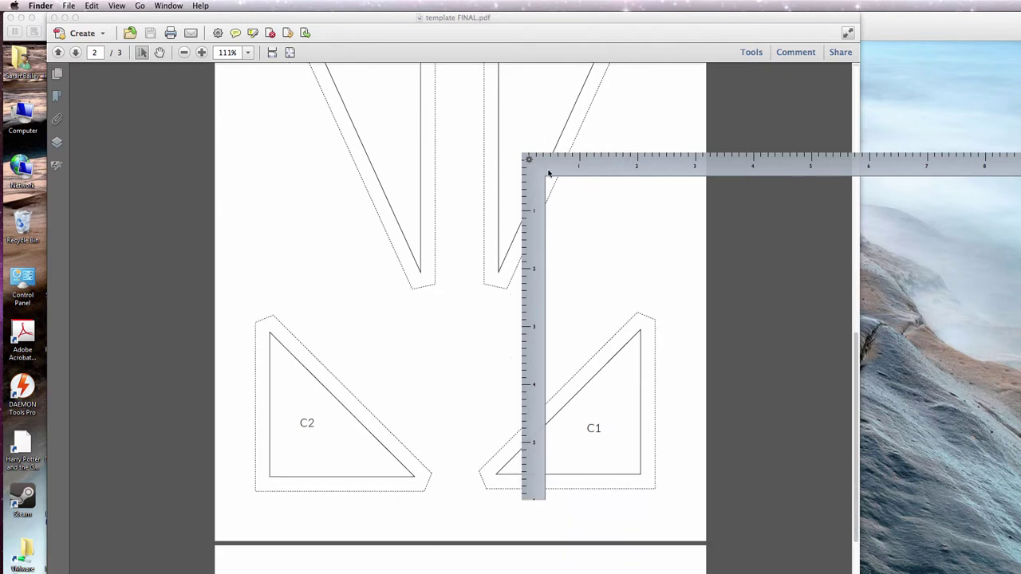
drag(549, 170, 755, 186)
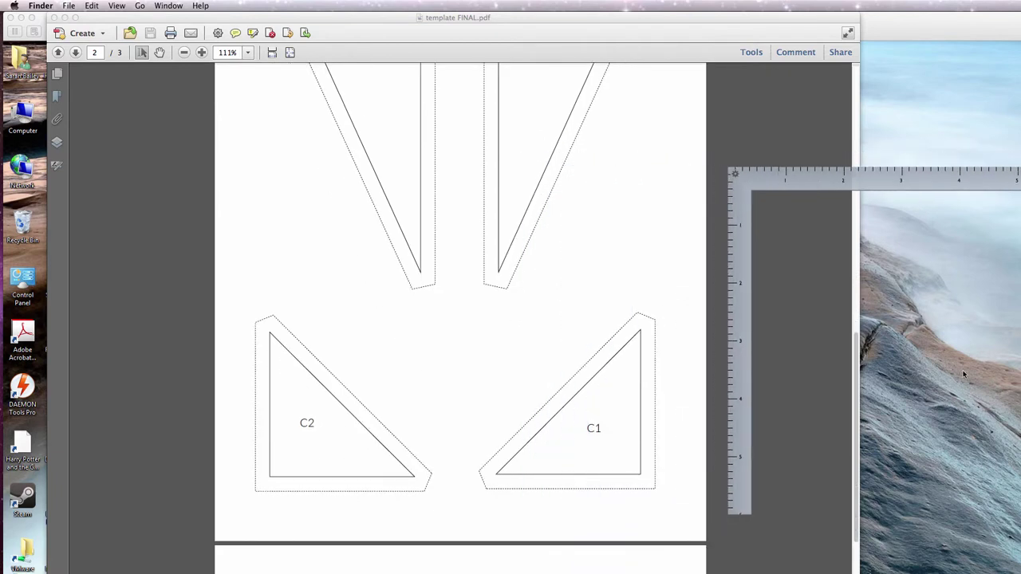
Keep assembly.jpg open beside the template and align the ruler with the vertical edge of piece C1 to measure it
key(space)
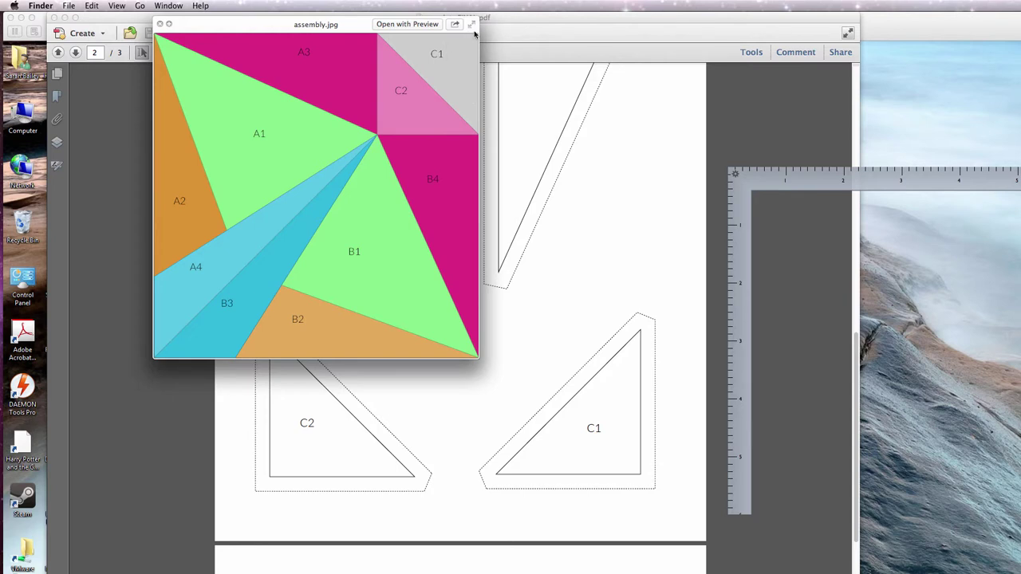
drag(475, 34, 461, 36)
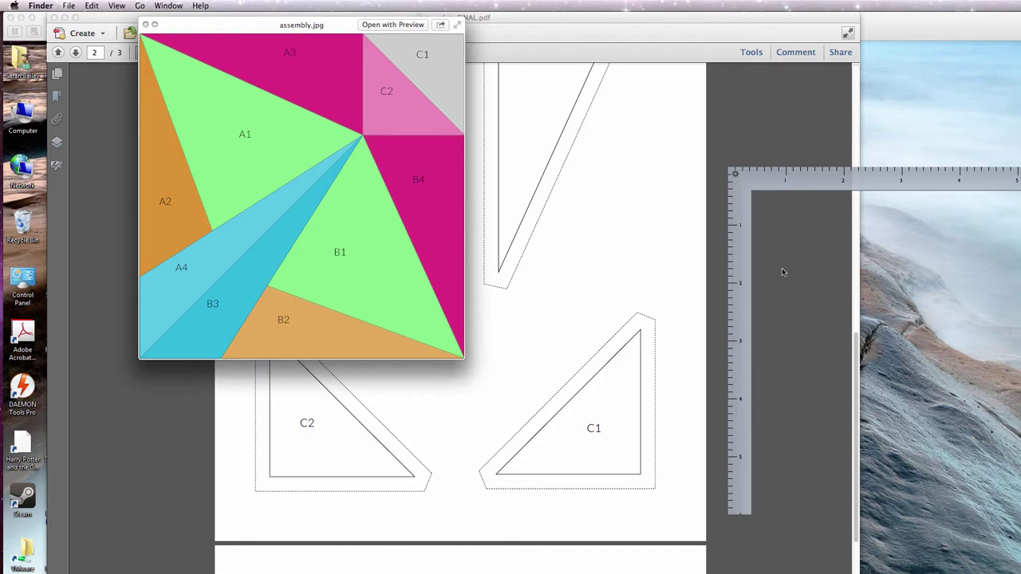
scroll(773, 244, down, 1)
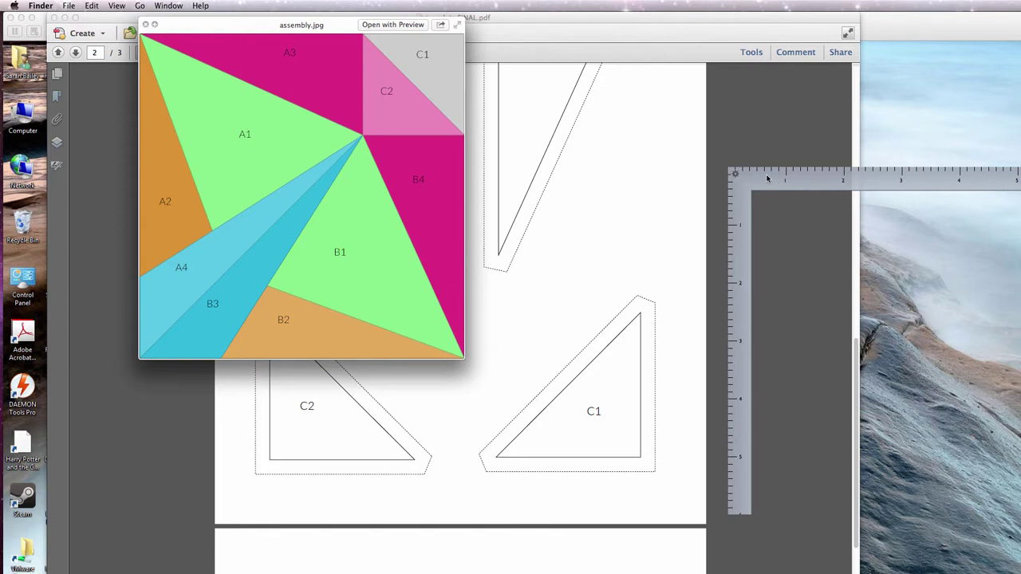
drag(754, 183, 666, 327)
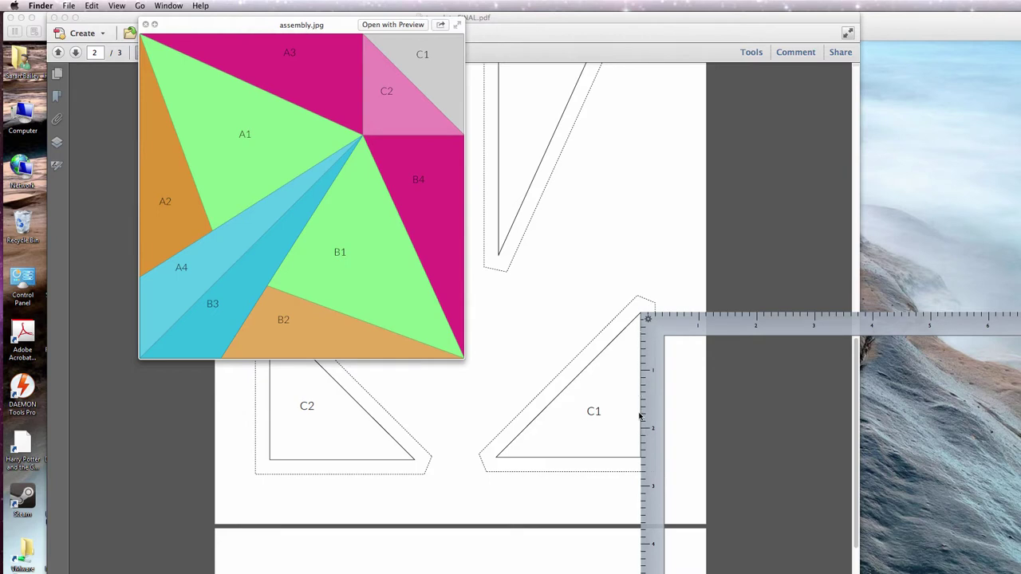
Align the ruler's corner with the right-angled corner of piece A3 to measure its sides
scroll(570, 309, up, 5)
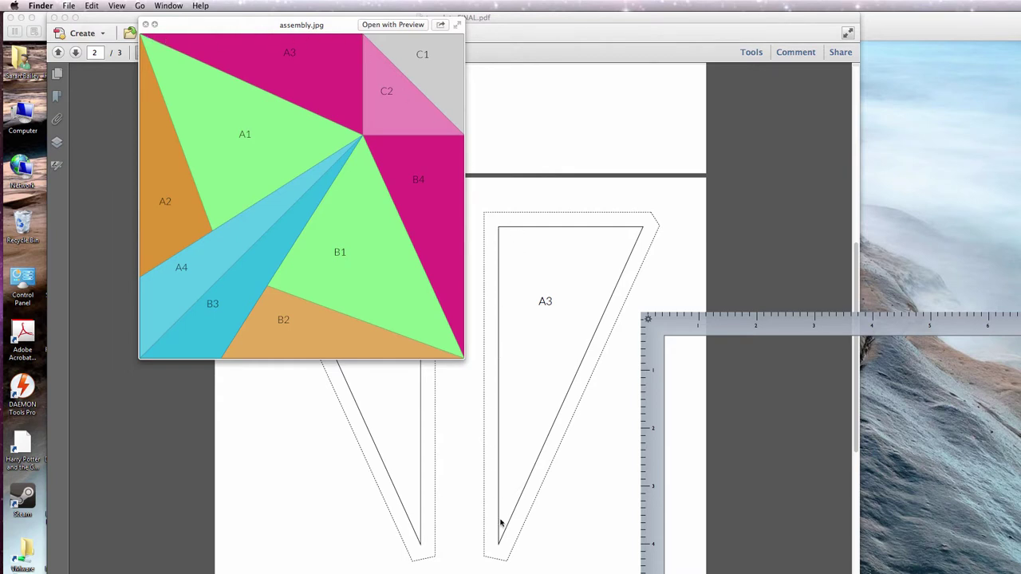
drag(652, 347, 509, 262)
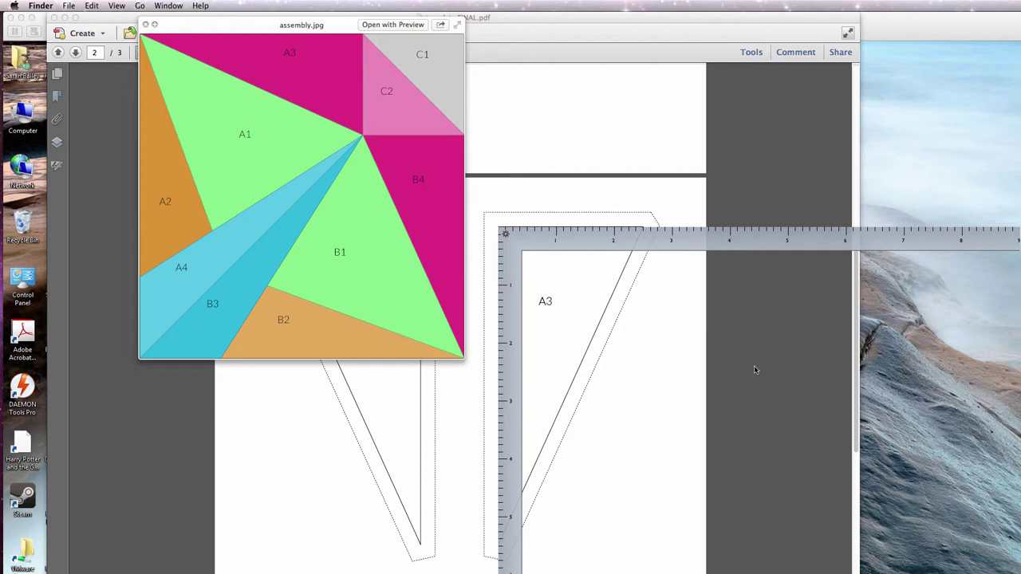
View the full star block in conversion tutorial_export2.jpg with the ruler moved aside, and close the preview
key(Down)
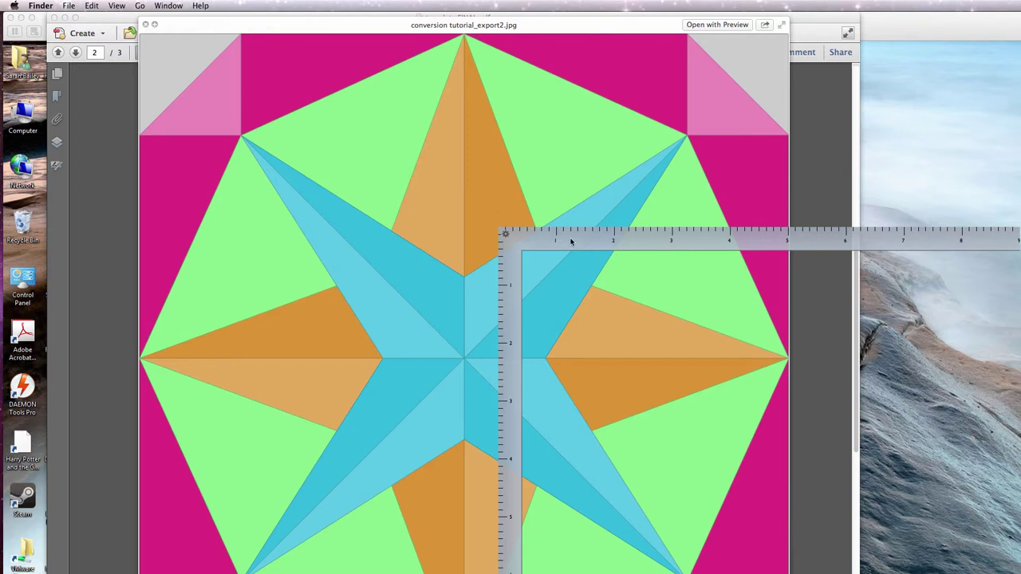
drag(569, 239, 790, 132)
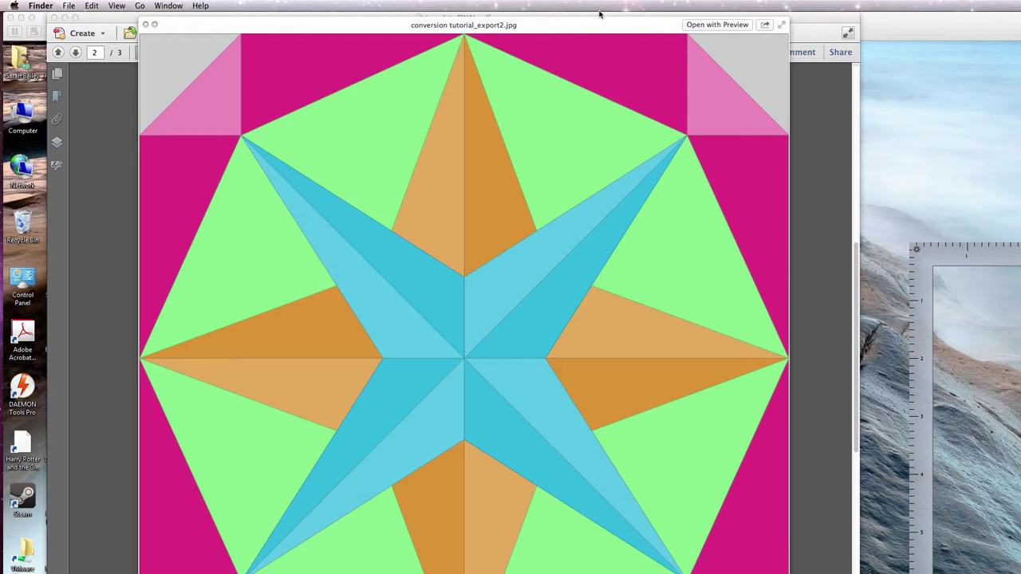
key(space)
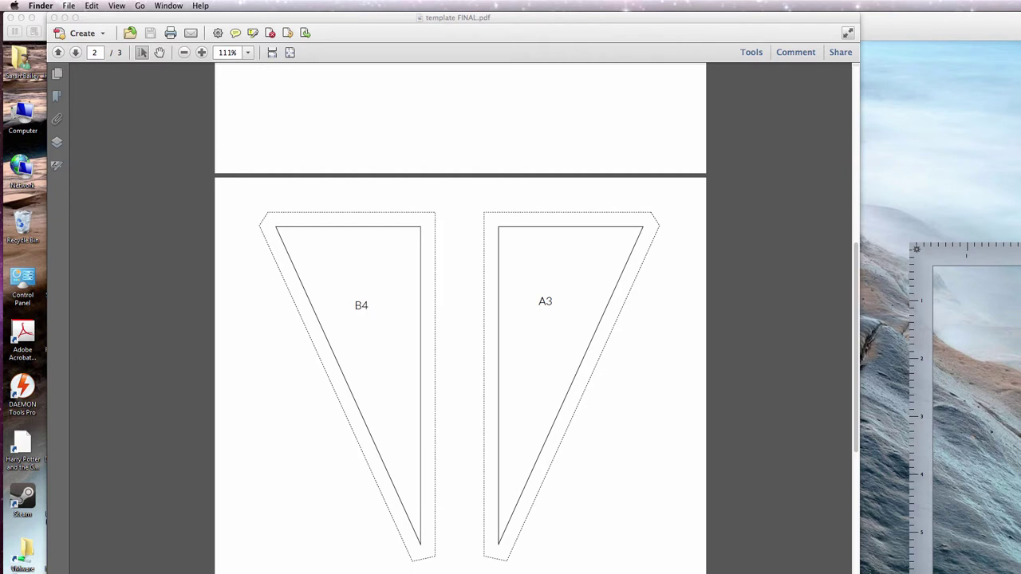
Minimize the template PDF and start QuiltAssistant in the Windows 7 virtual machine without creating a project
click(65, 18)
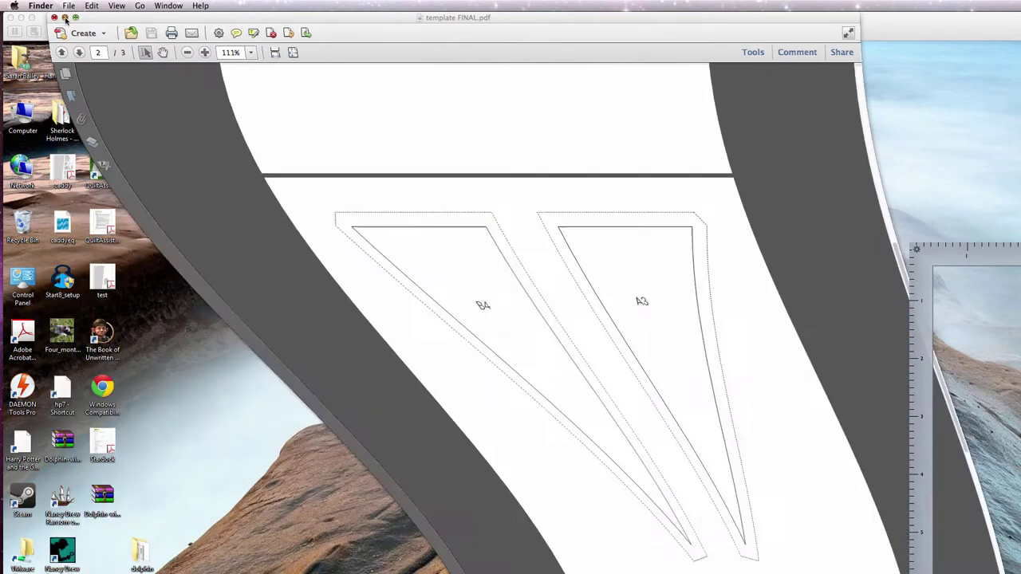
click(280, 29)
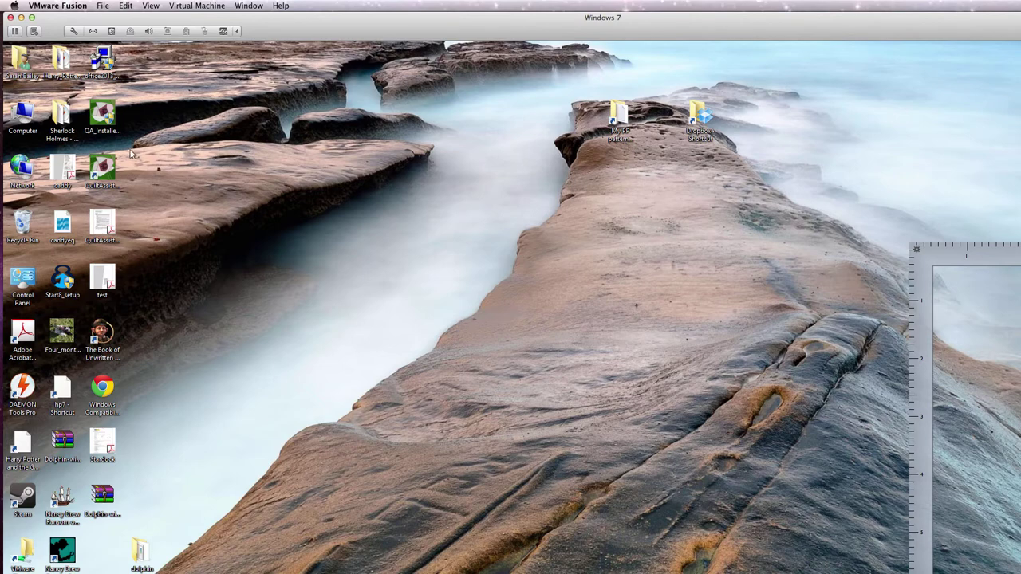
double_click(99, 169)
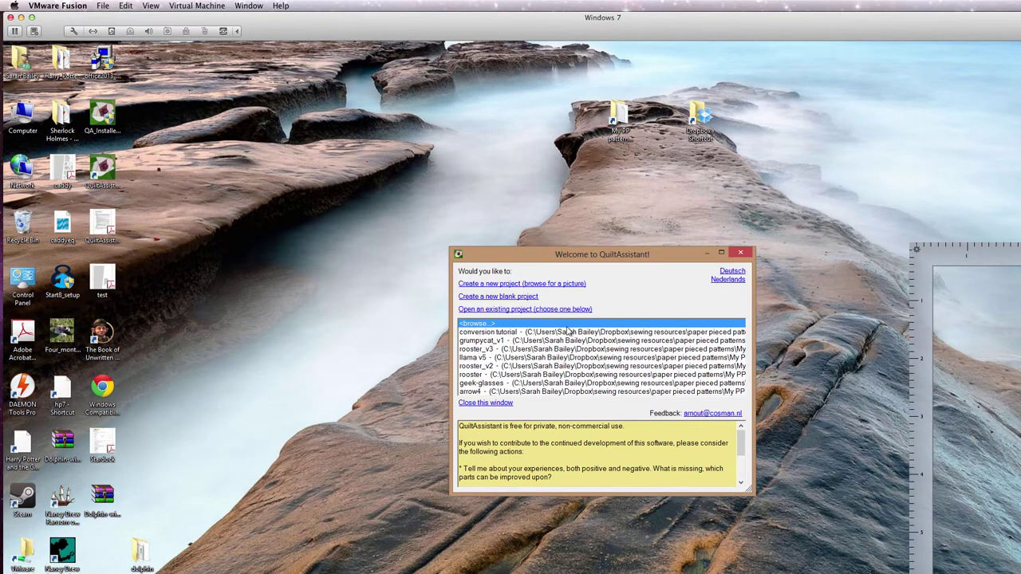
click(514, 297)
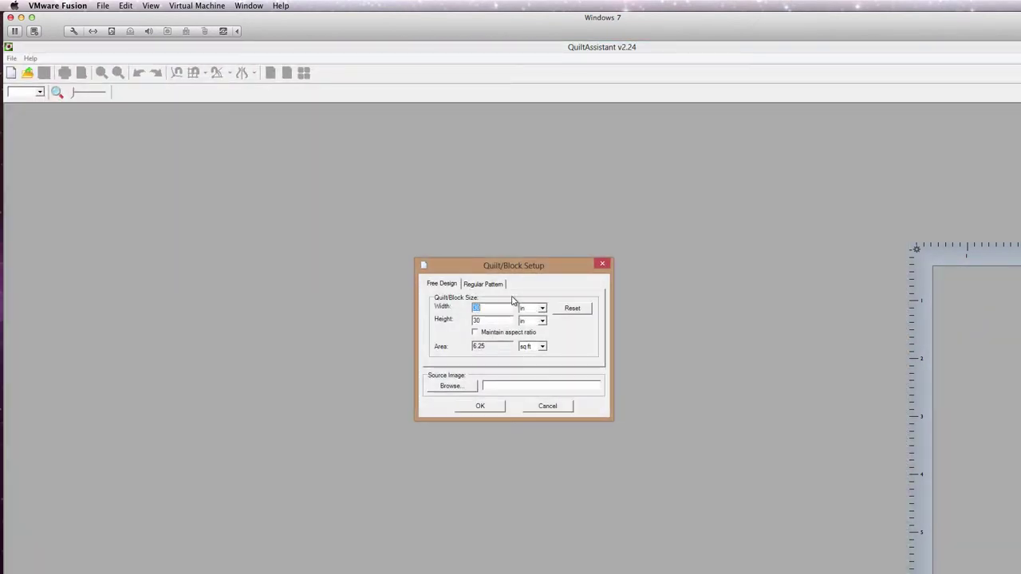
click(556, 408)
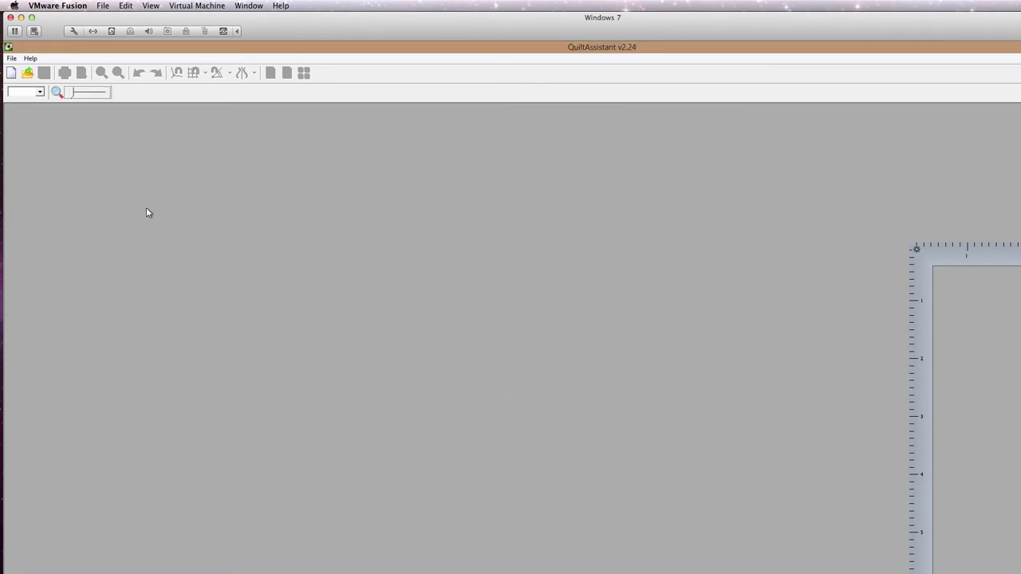
click(11, 58)
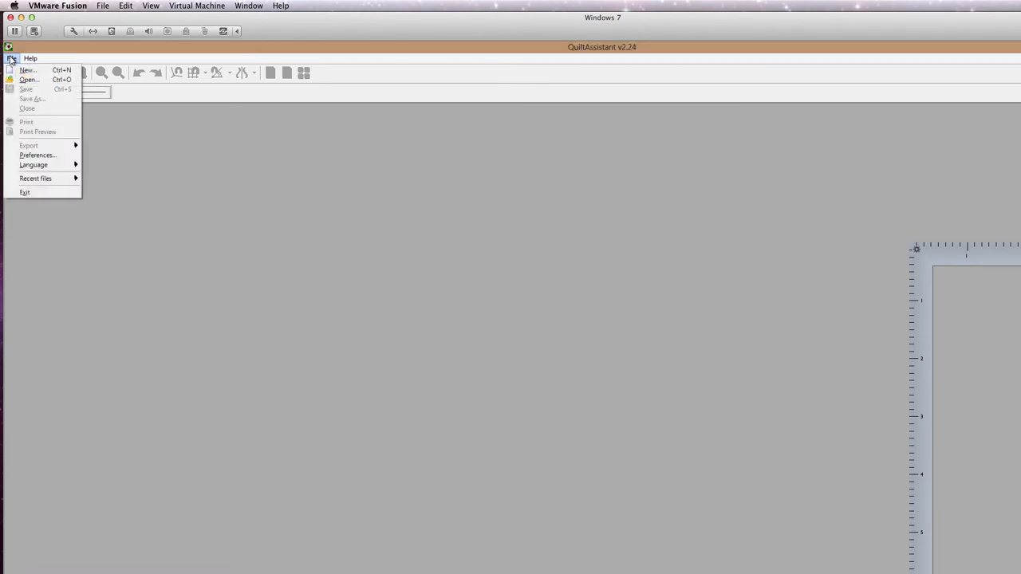
click(36, 155)
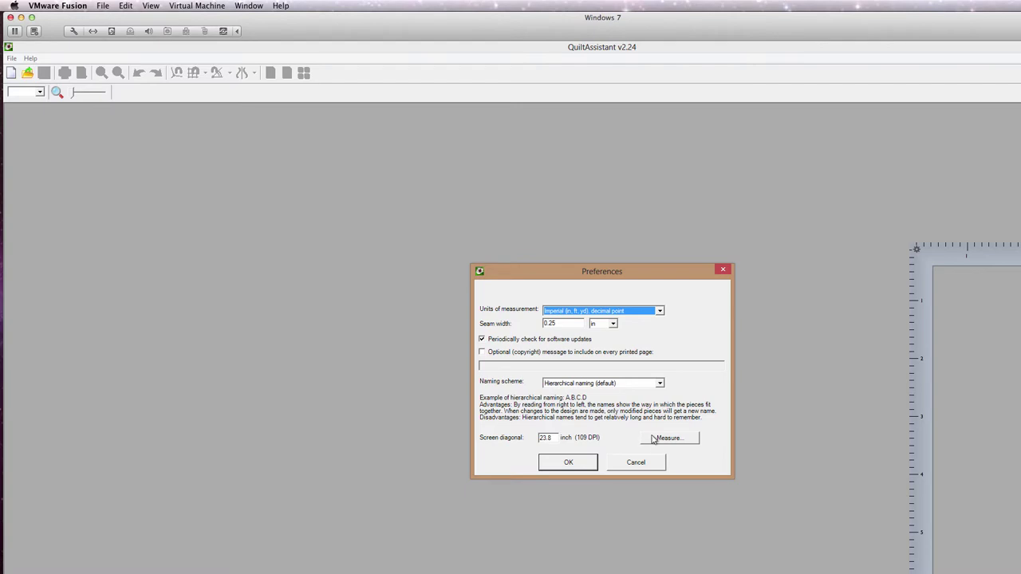
click(647, 462)
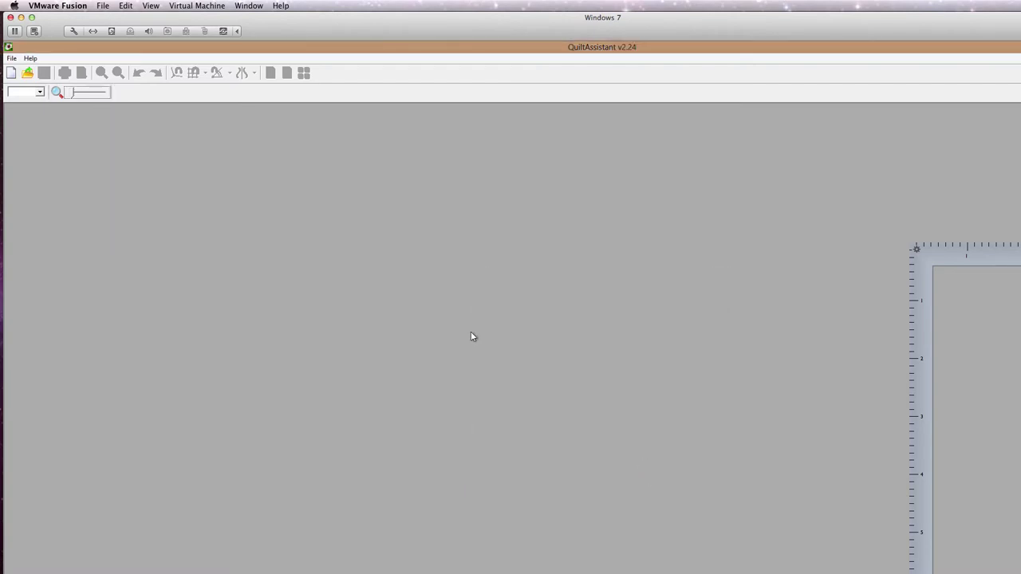
Open the screen measuring settings from the QuiltAssistant preferences and select the width and height DPI values for editing
click(13, 61)
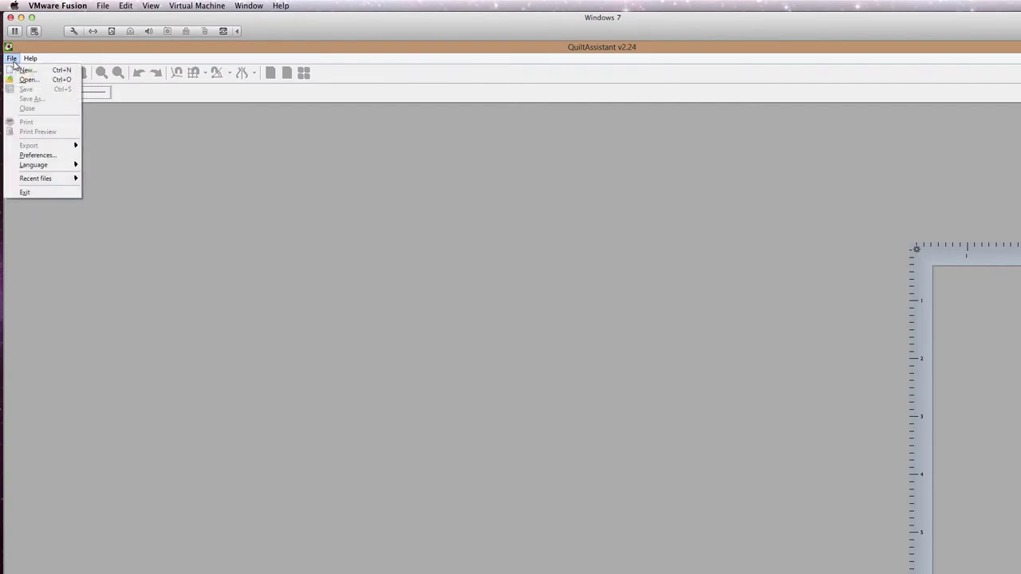
click(37, 156)
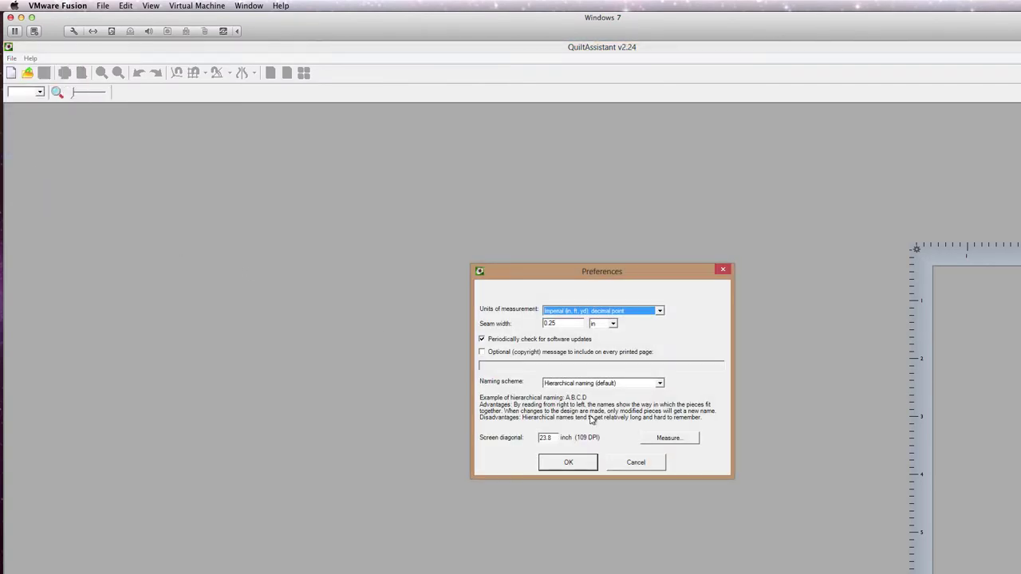
click(661, 439)
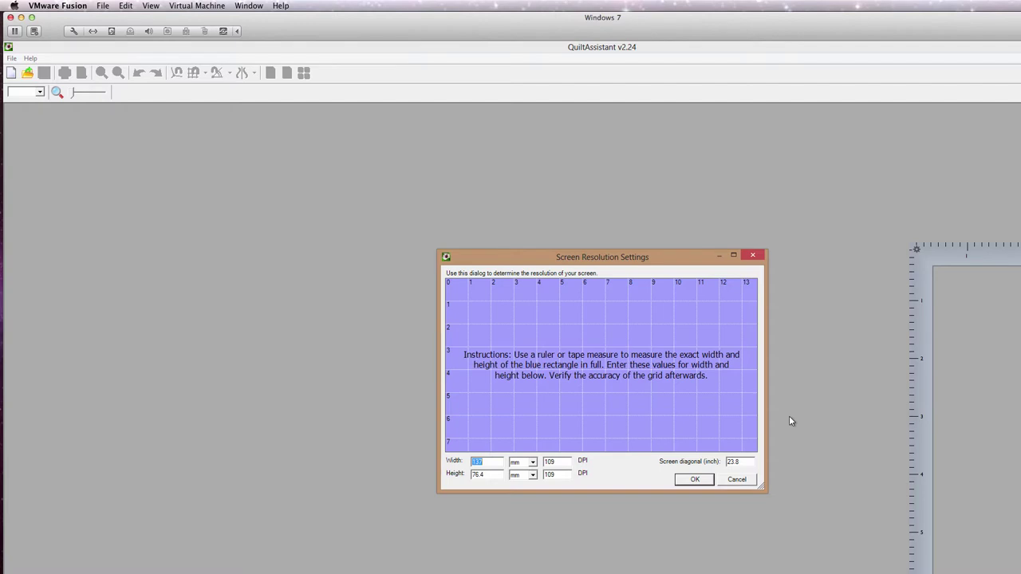
double_click(555, 463)
double_click(550, 474)
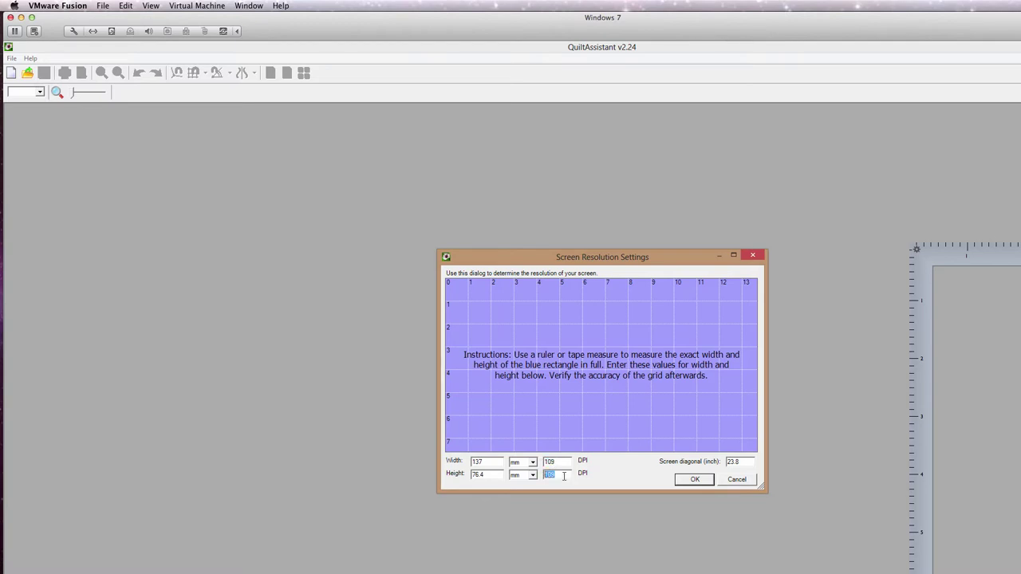